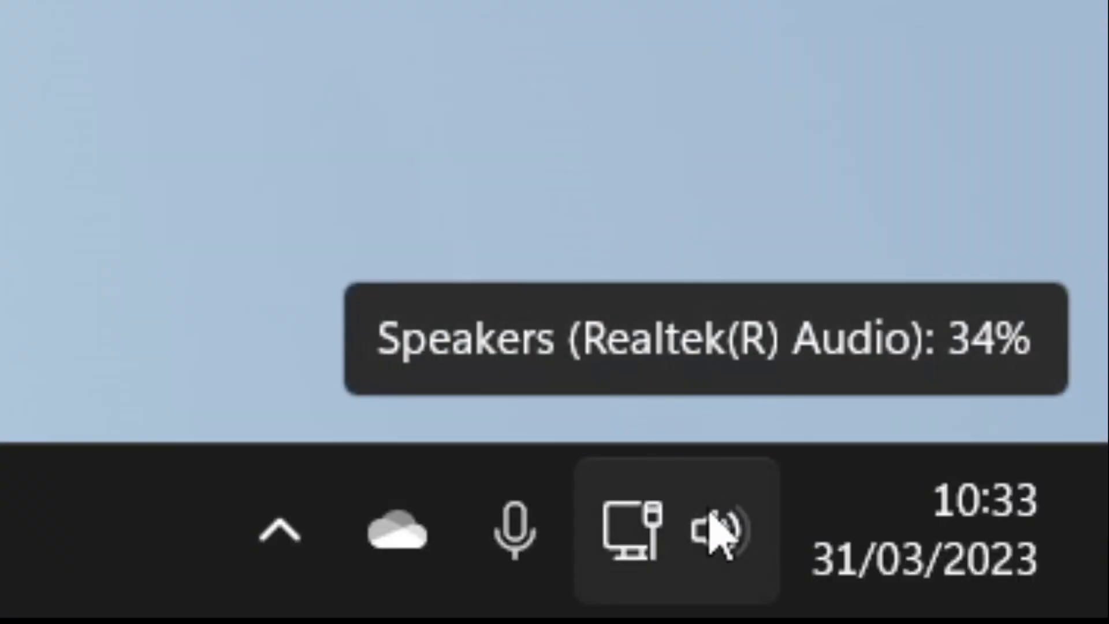
- Open the Sound settings page from the taskbar volume icon
right_click(715, 530)
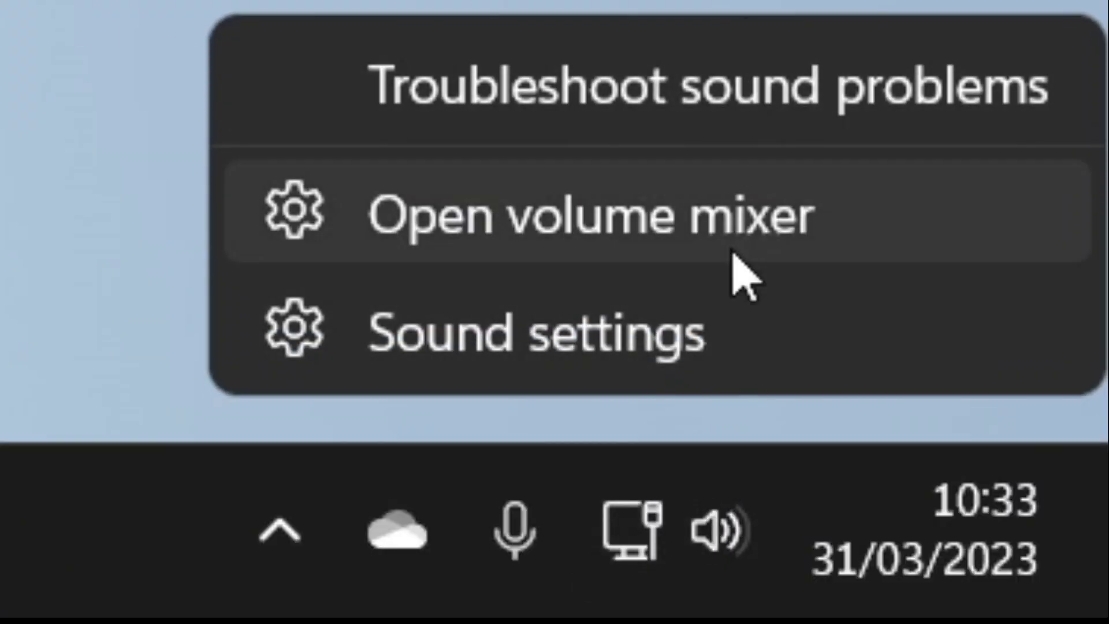
left_click(719, 364)
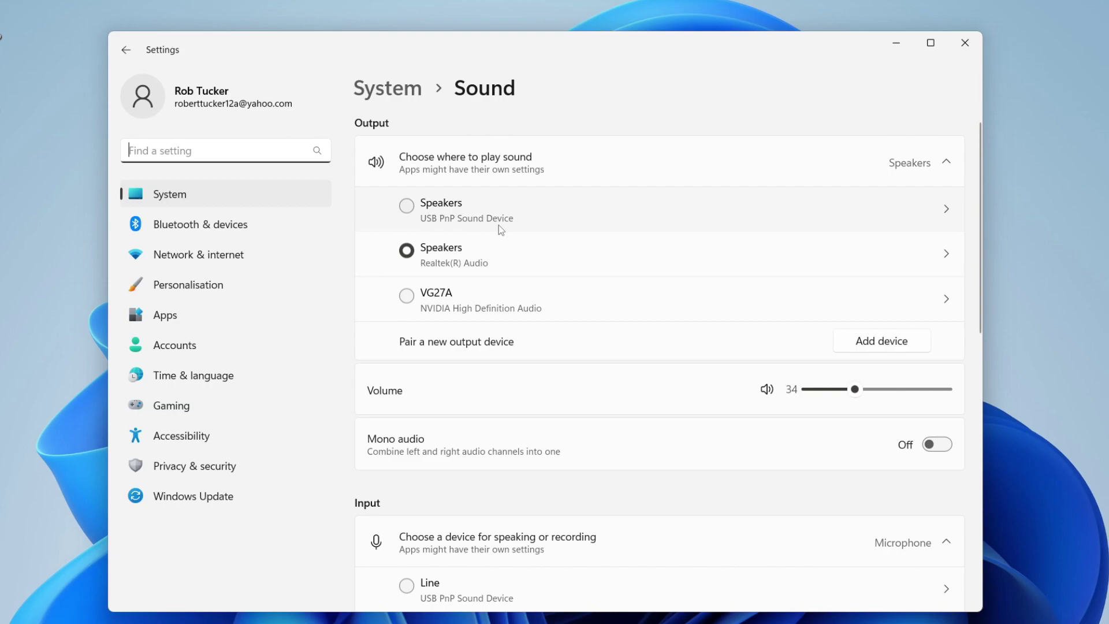
- Toggle output between USB PnP and Realtek Speakers, then start pairing a new output device
left_click(407, 206)
left_click(406, 251)
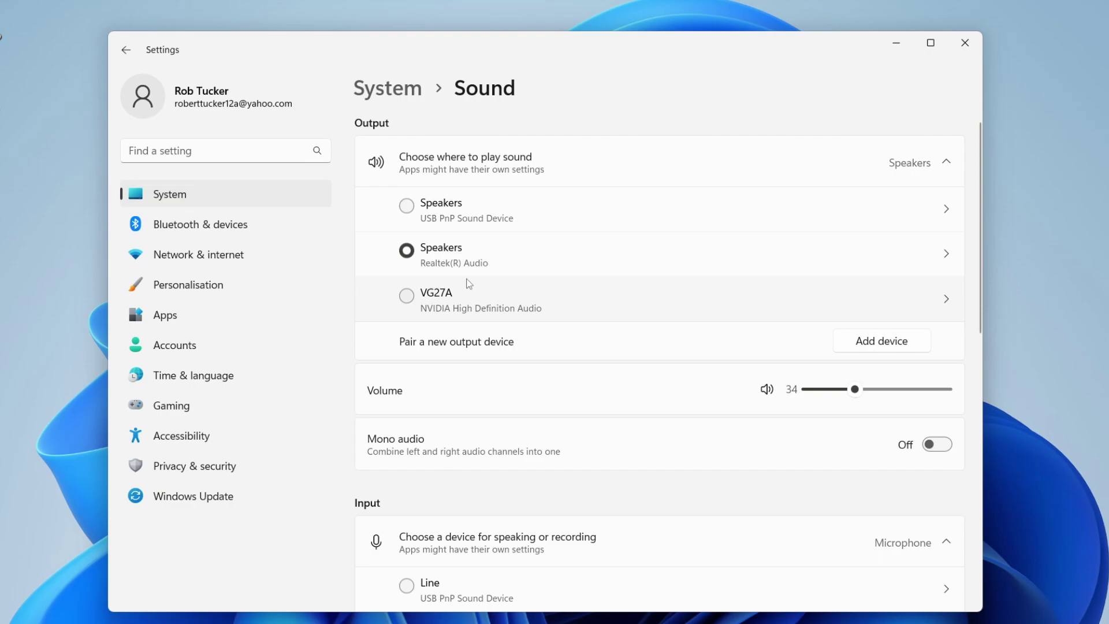
left_click(883, 343)
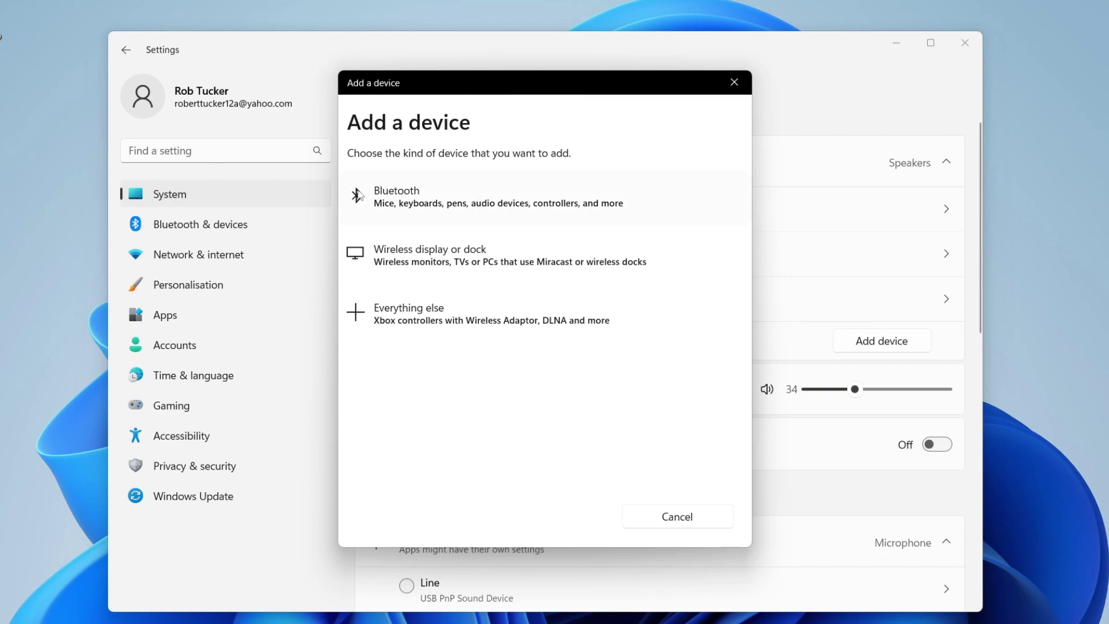
- Close the Add a device dialog and the Settings window
left_click(734, 82)
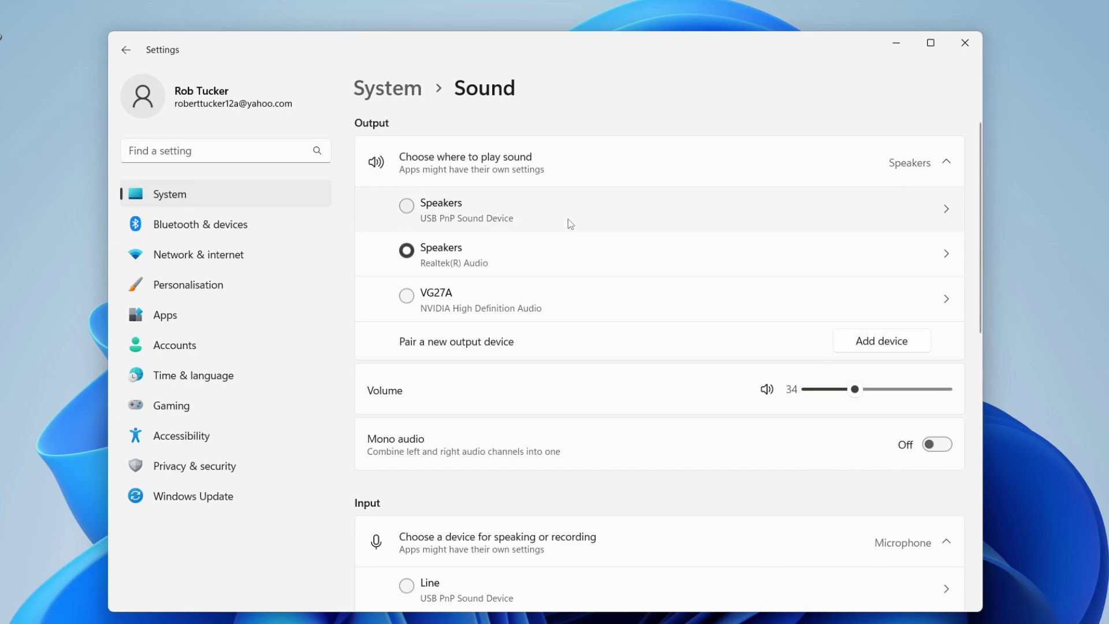
left_click(963, 44)
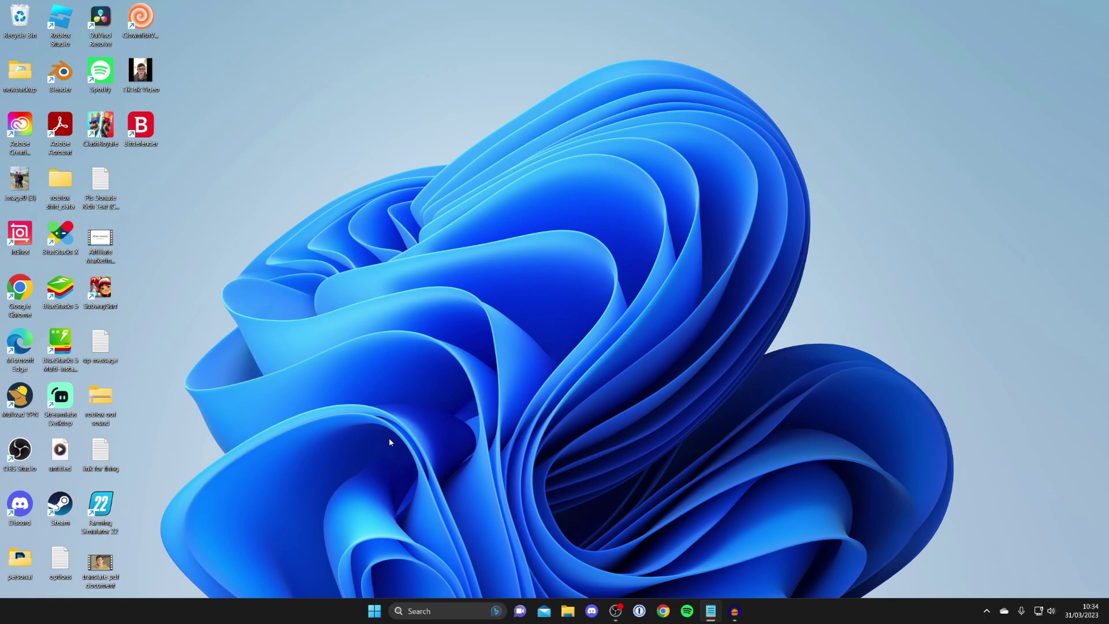
- In Discord's Voice & Video settings, set the output device to Speakers (Realtek(R) Audio)
left_click(591, 610)
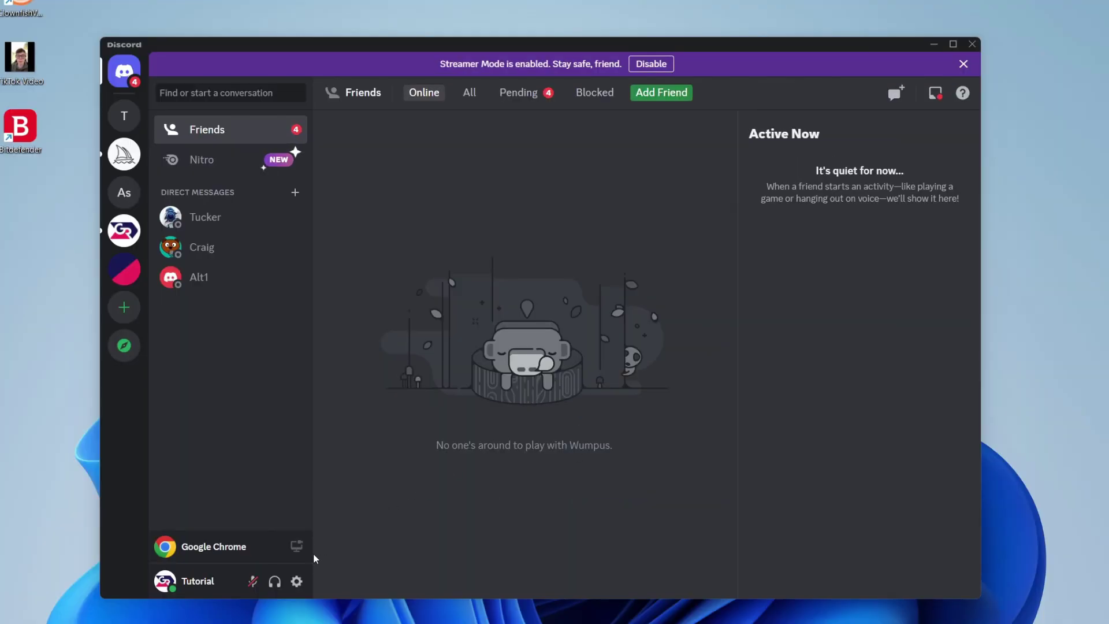
left_click(296, 582)
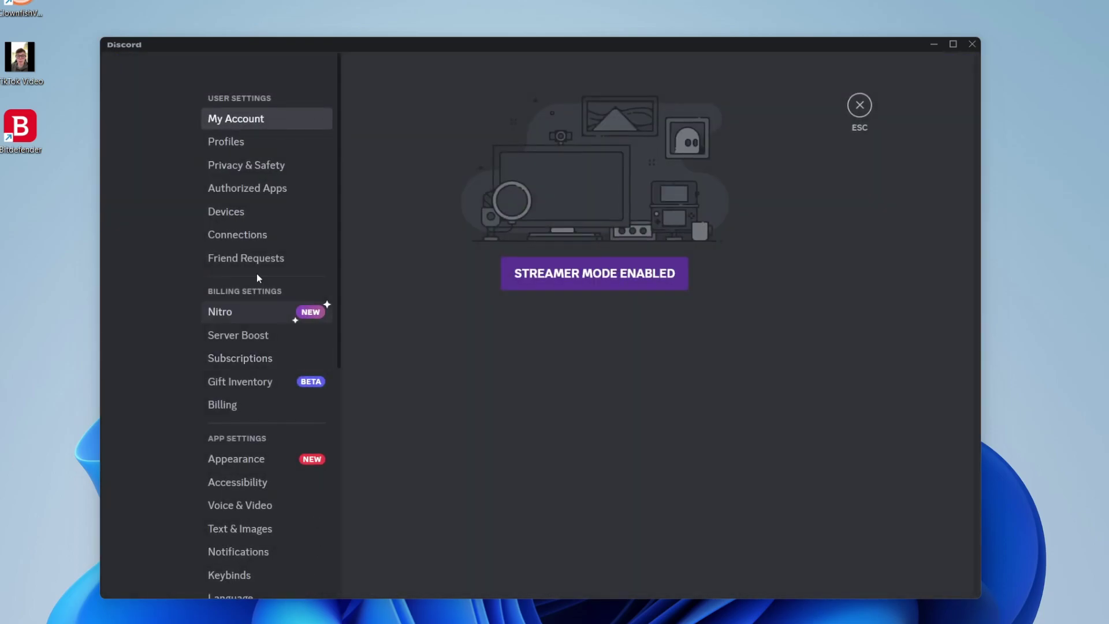
scroll(252, 274, "down", 3)
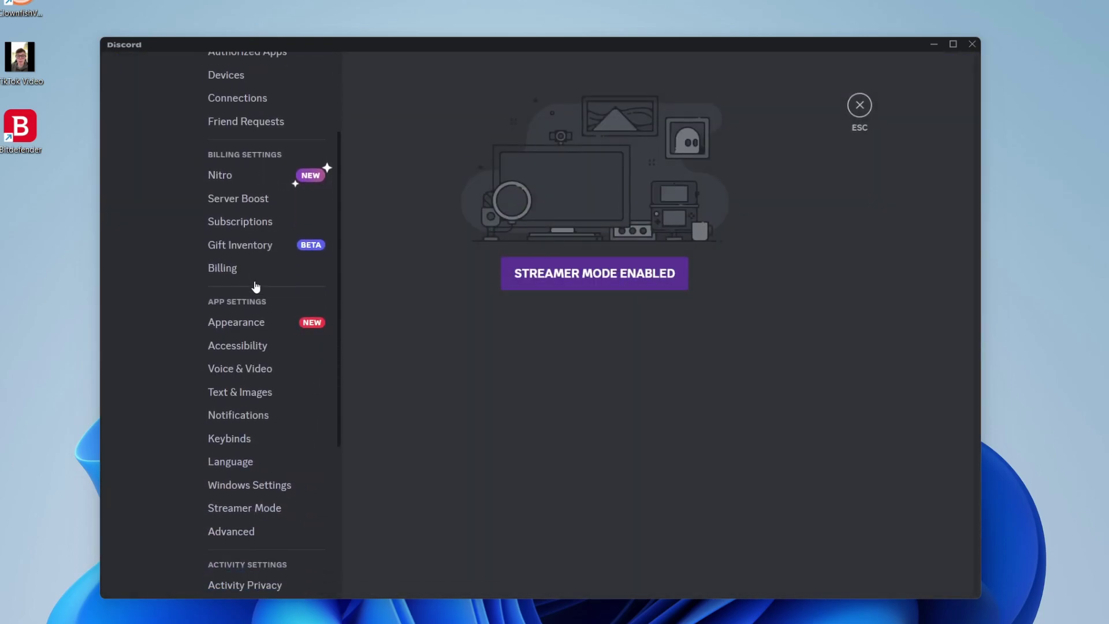
left_click(265, 370)
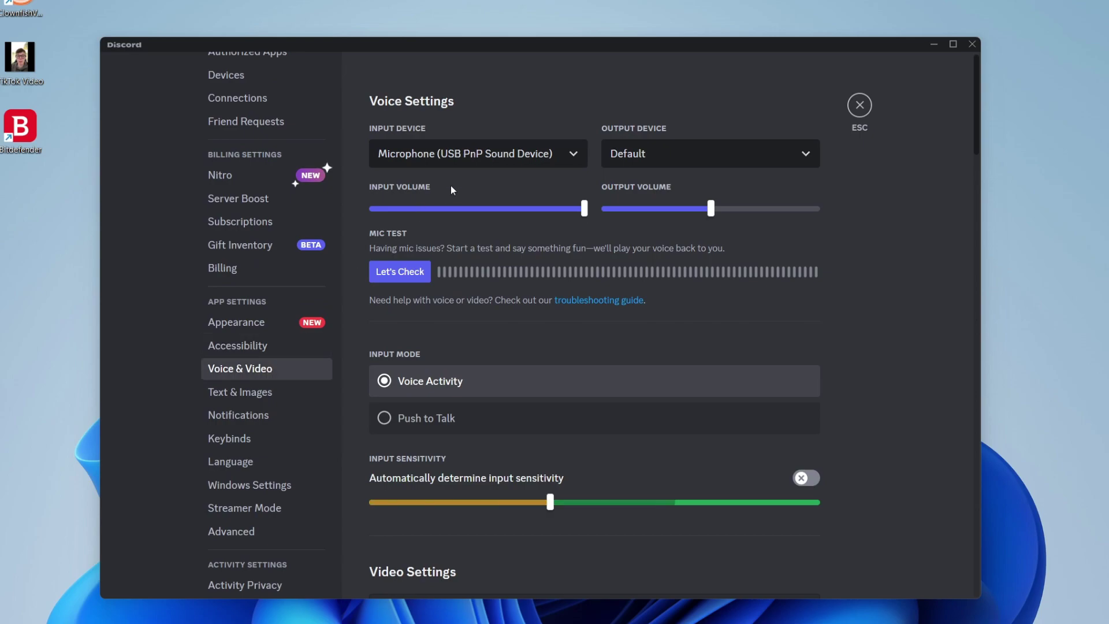
left_click(679, 158)
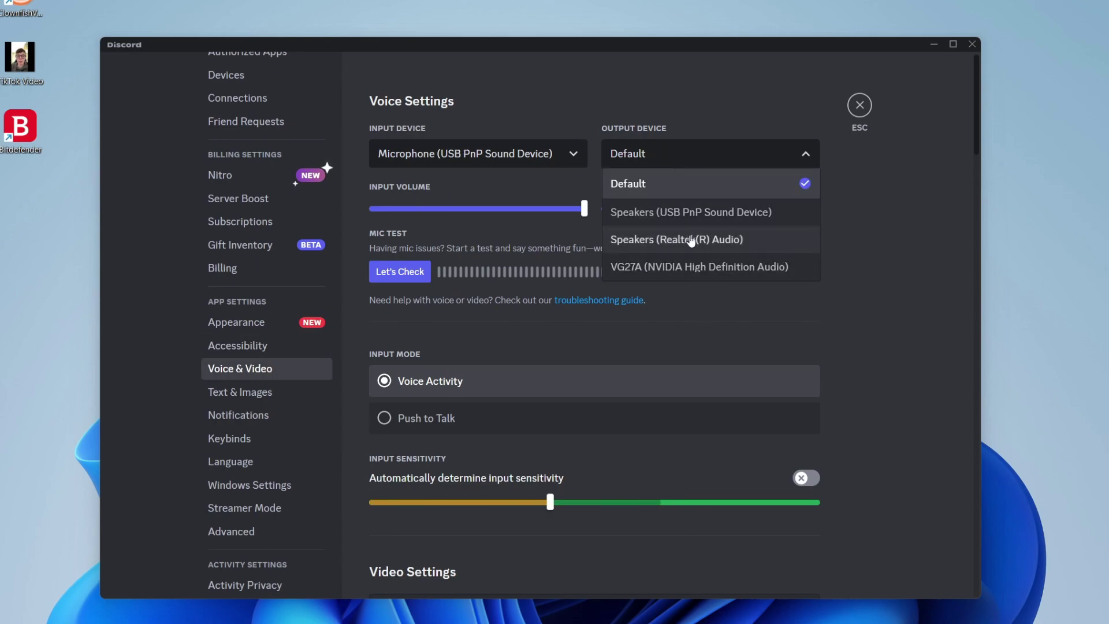
left_click(652, 242)
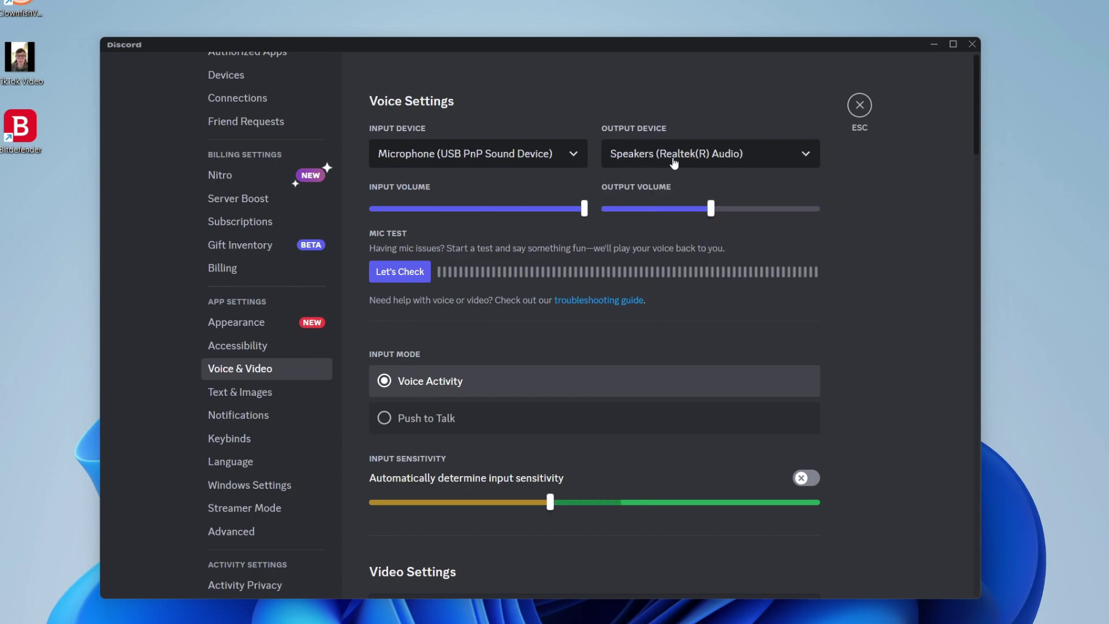
- Switch output to USB PnP speakers and back to Realtek speakers, then close Discord
left_click(768, 156)
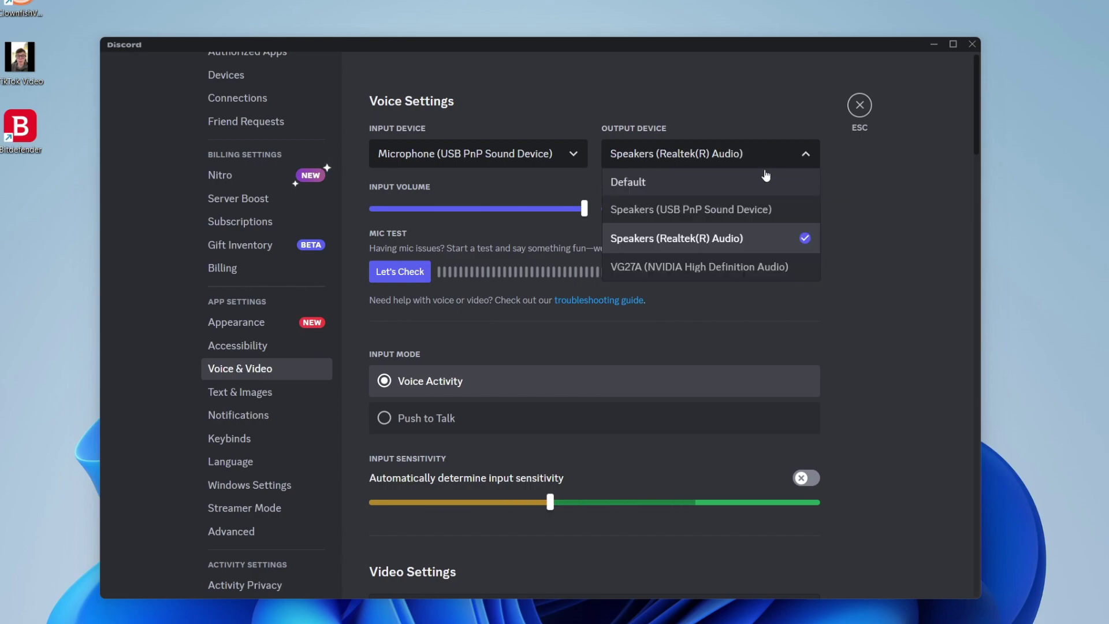
left_click(724, 208)
left_click(737, 163)
left_click(728, 238)
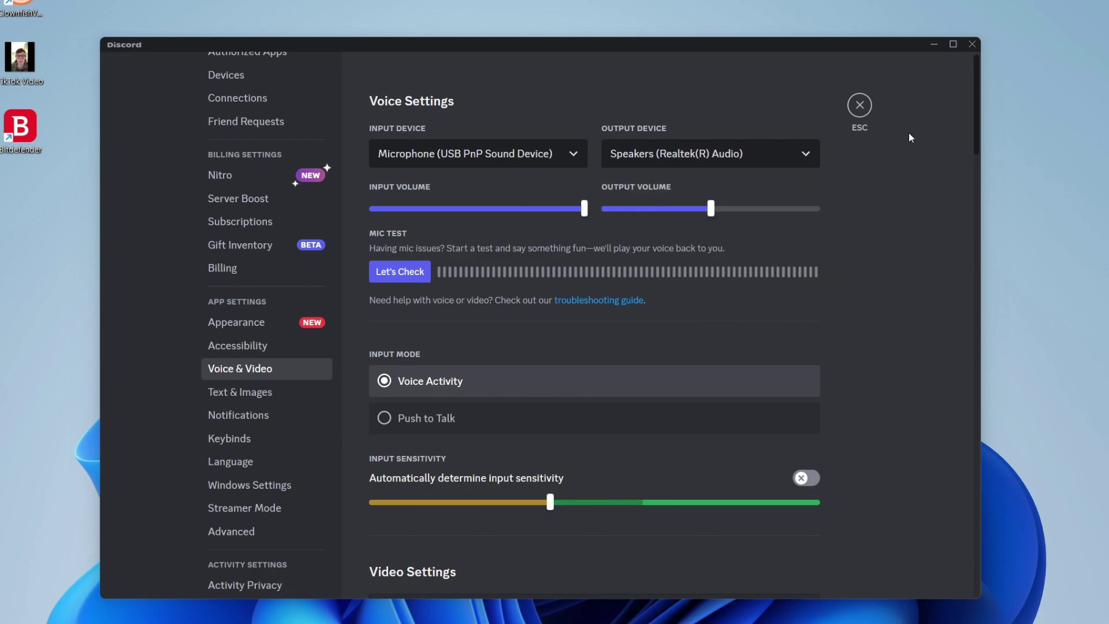
left_click(971, 44)
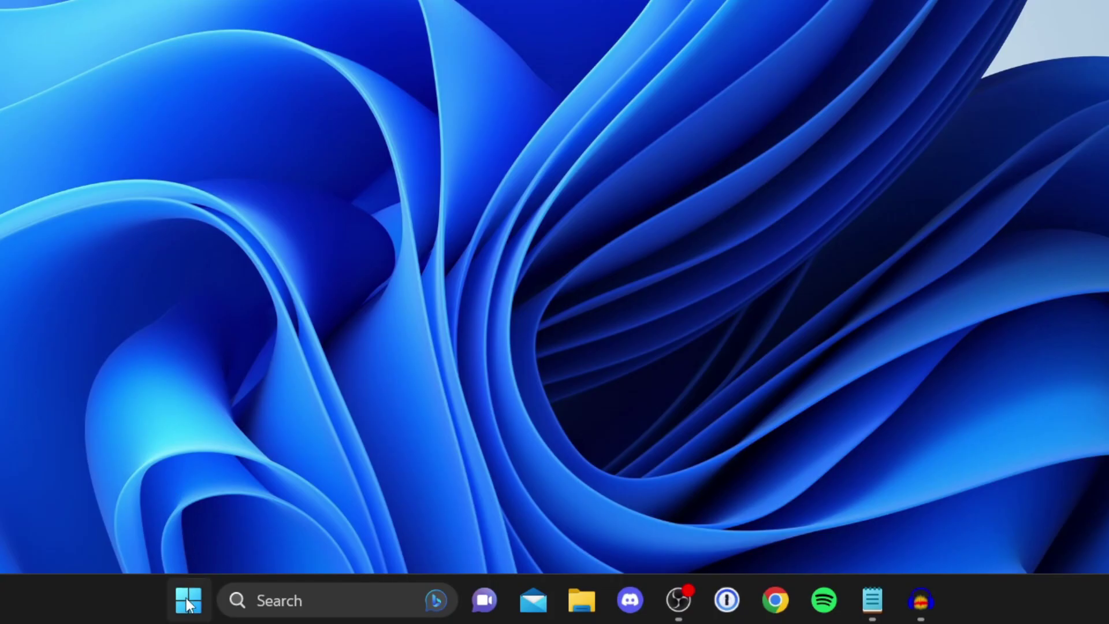
- Open Device Manager from the Start button's quick-link menu
right_click(186, 602)
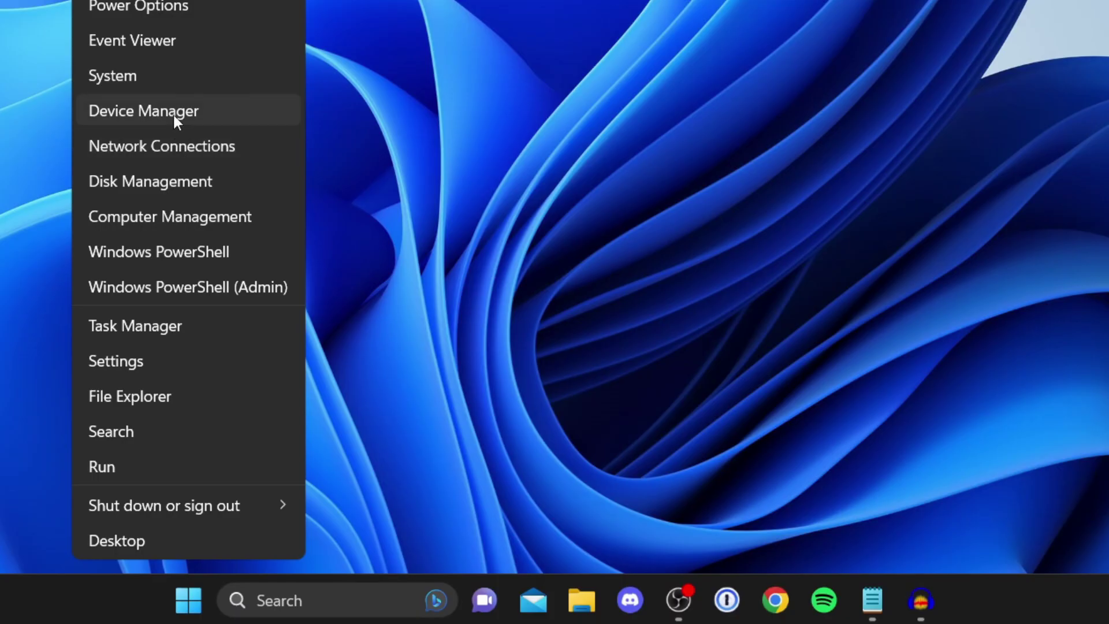
left_click(240, 114)
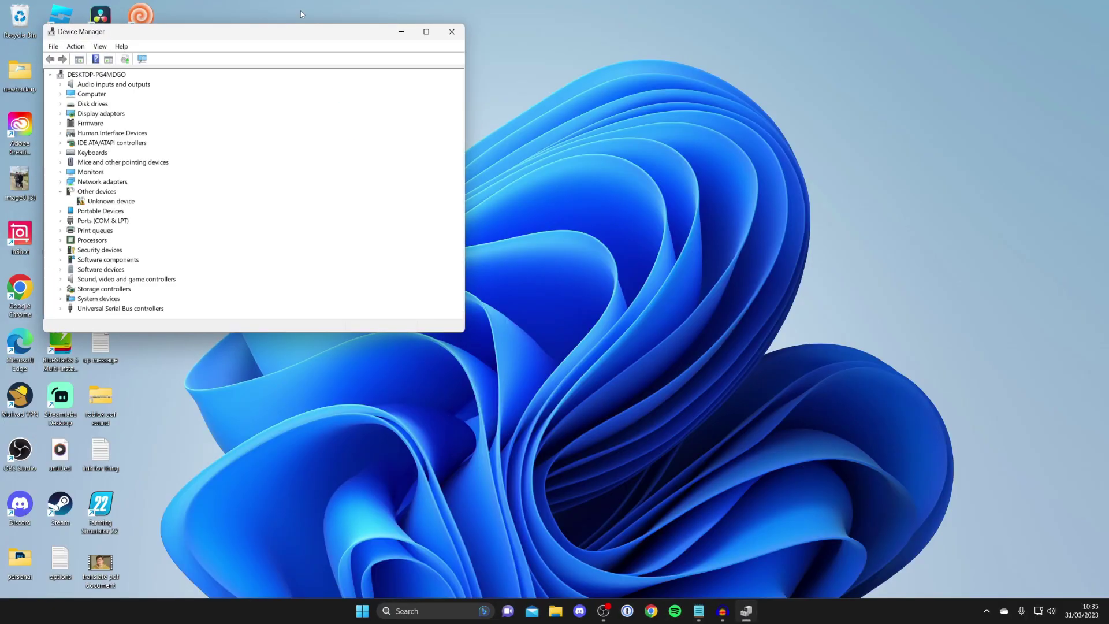
- Expand Audio inputs and outputs and Sound controllers, and select Speakers (Realtek(R) Audio)
left_click_drag(294, 37, 577, 148)
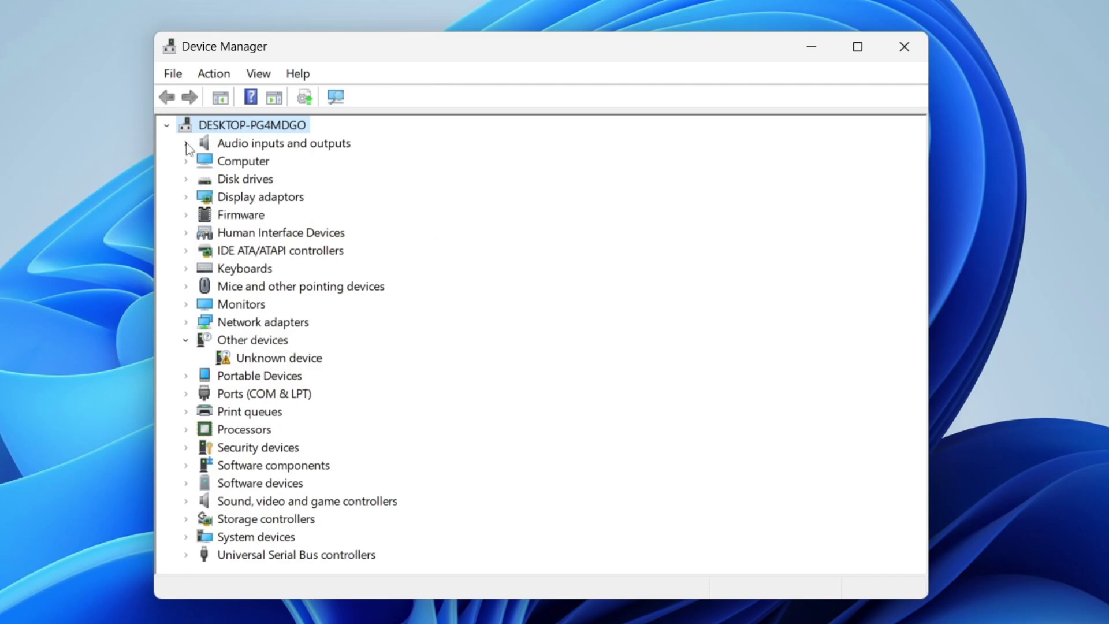
left_click(185, 144)
scroll(213, 234, "down", 2)
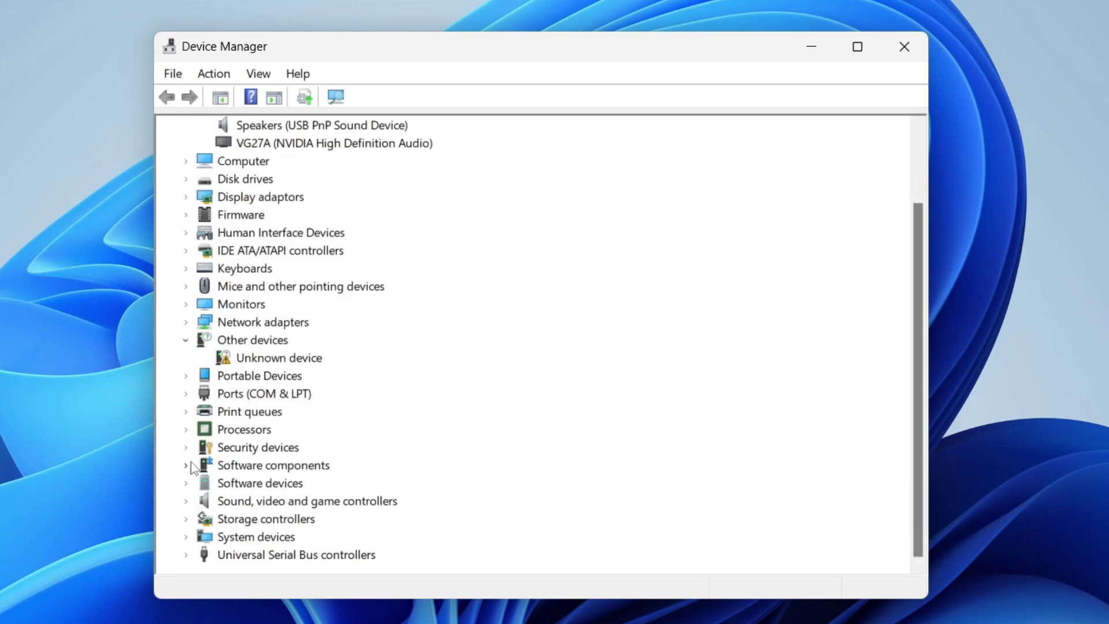
left_click(186, 501)
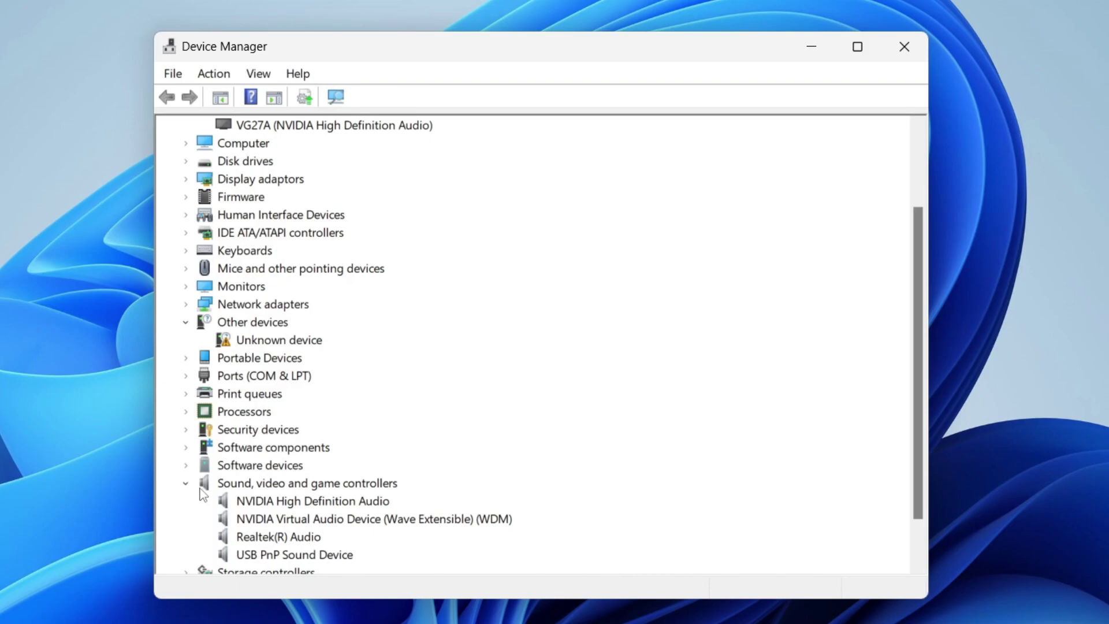
scroll(197, 498, "up", 1)
scroll(202, 492, "up", 1)
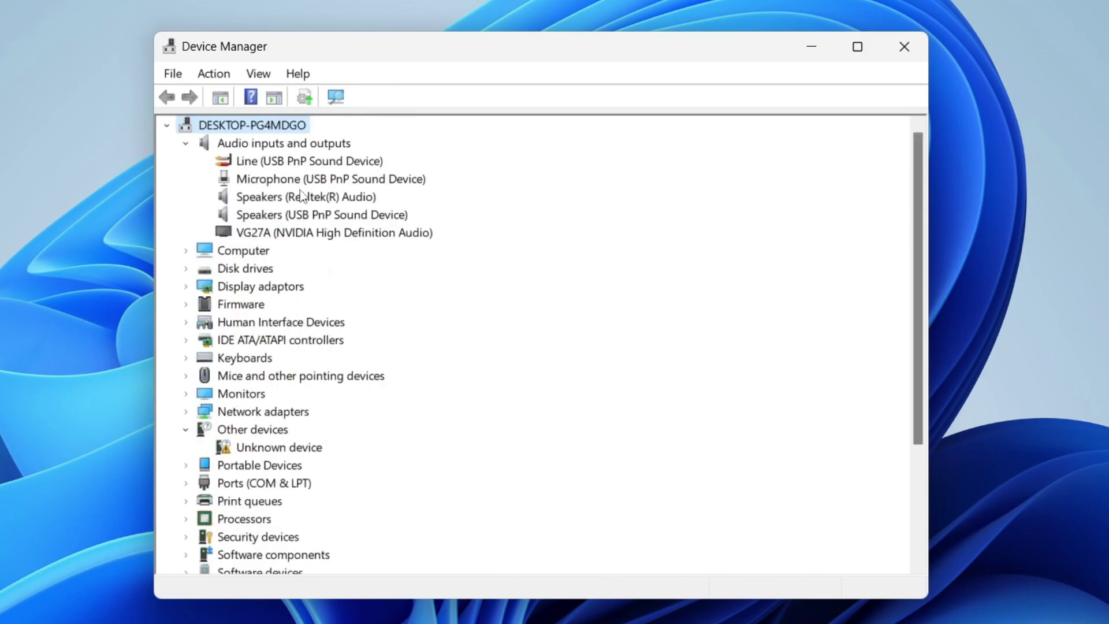
left_click(289, 198)
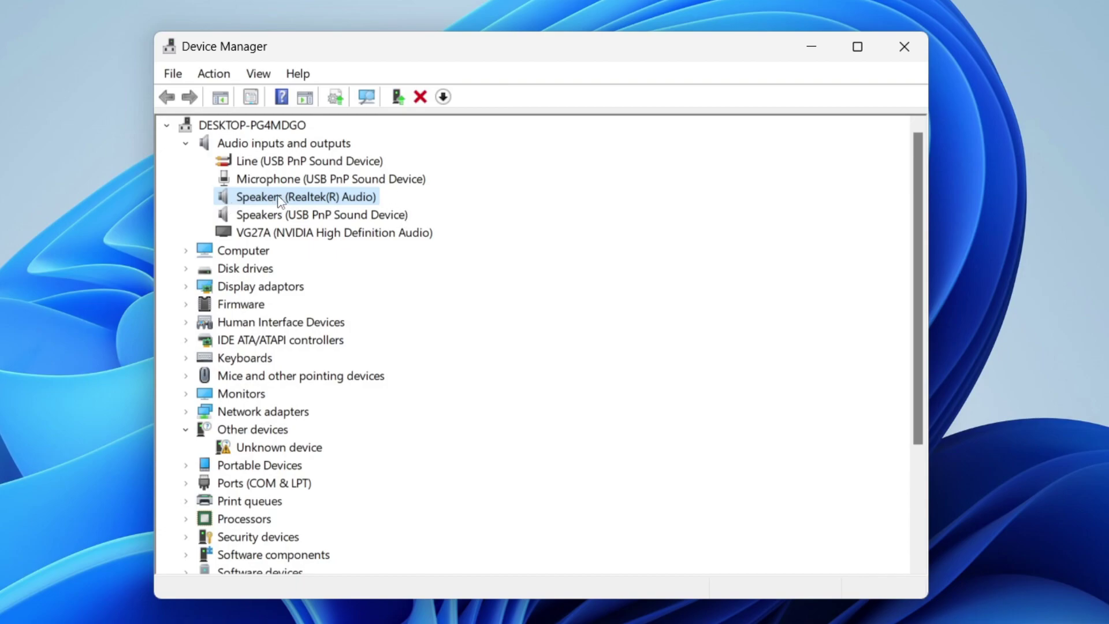
right_click(280, 201)
- Search automatically for a Realtek speakers driver update, then close the wizard and Device Manager
left_click(323, 208)
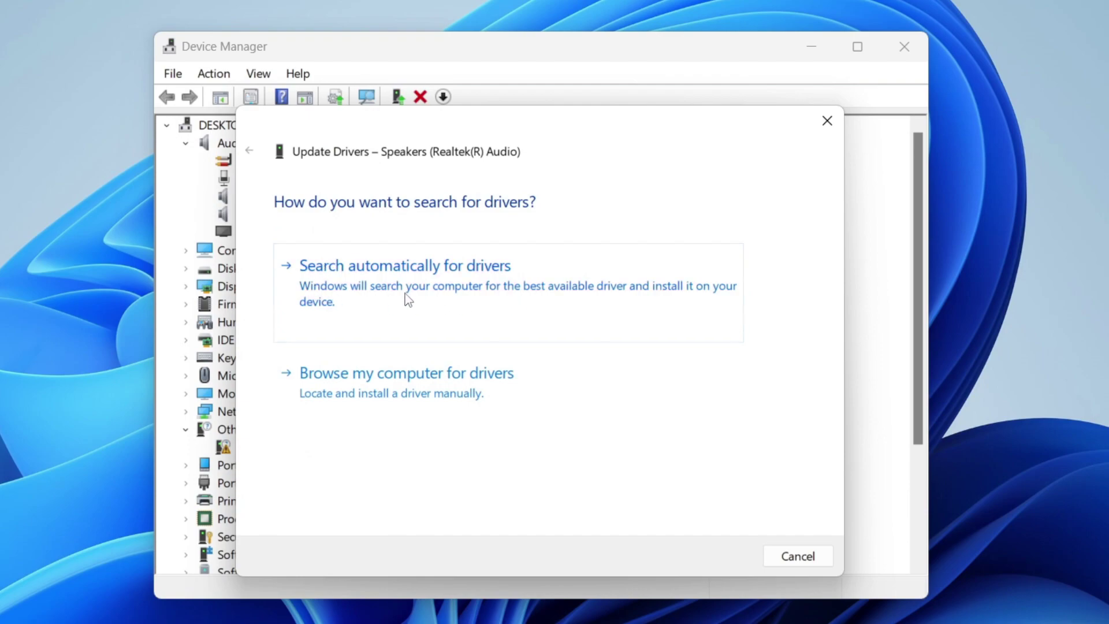
left_click(507, 279)
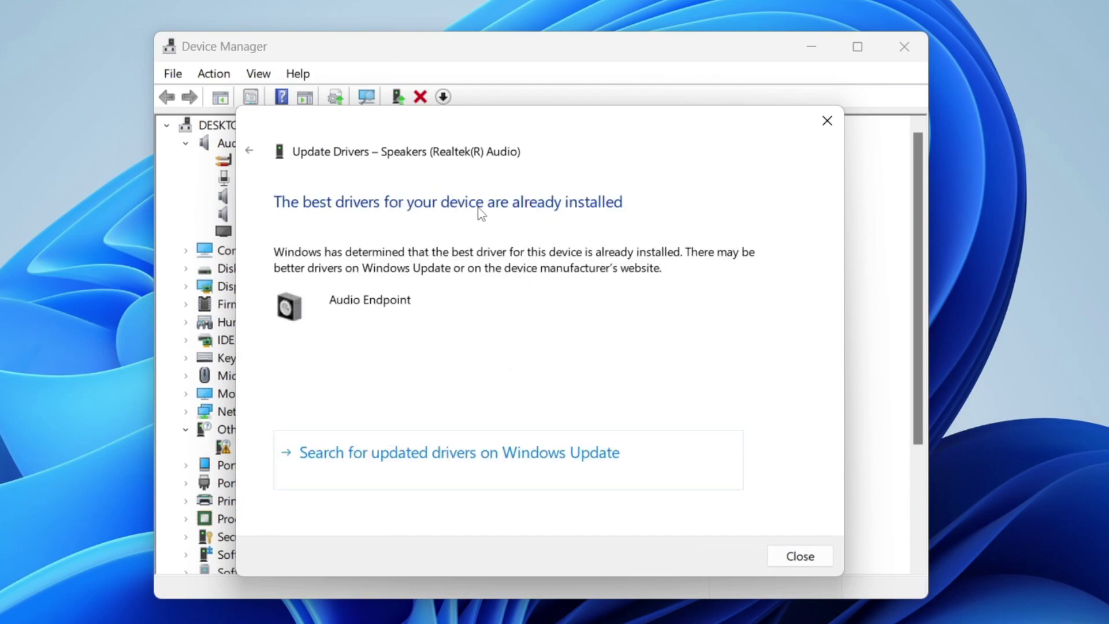
left_click(827, 122)
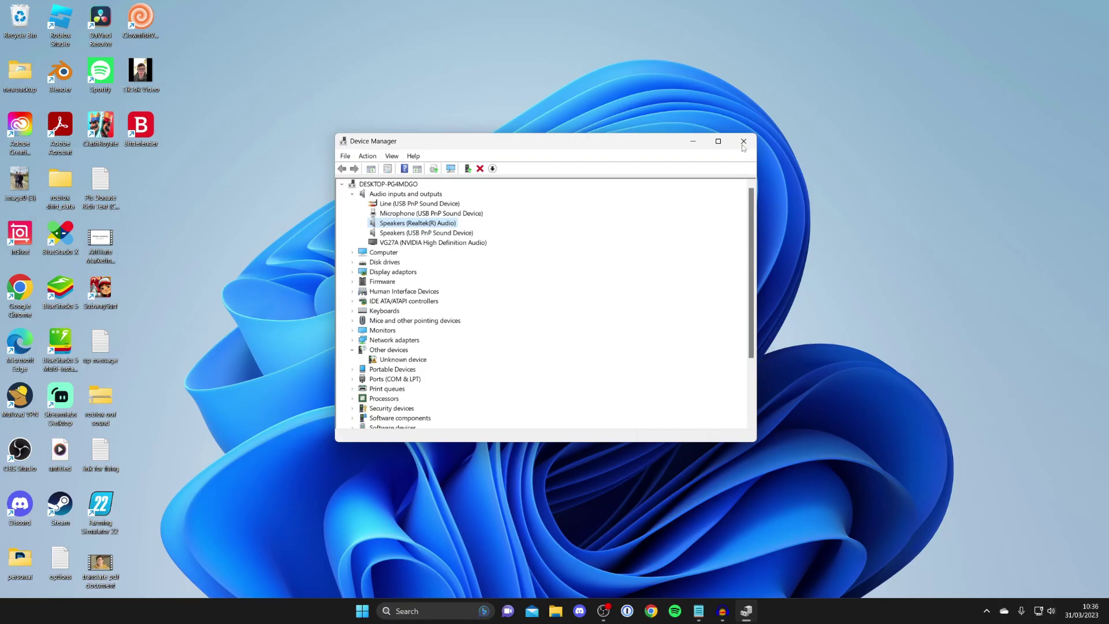
left_click(742, 141)
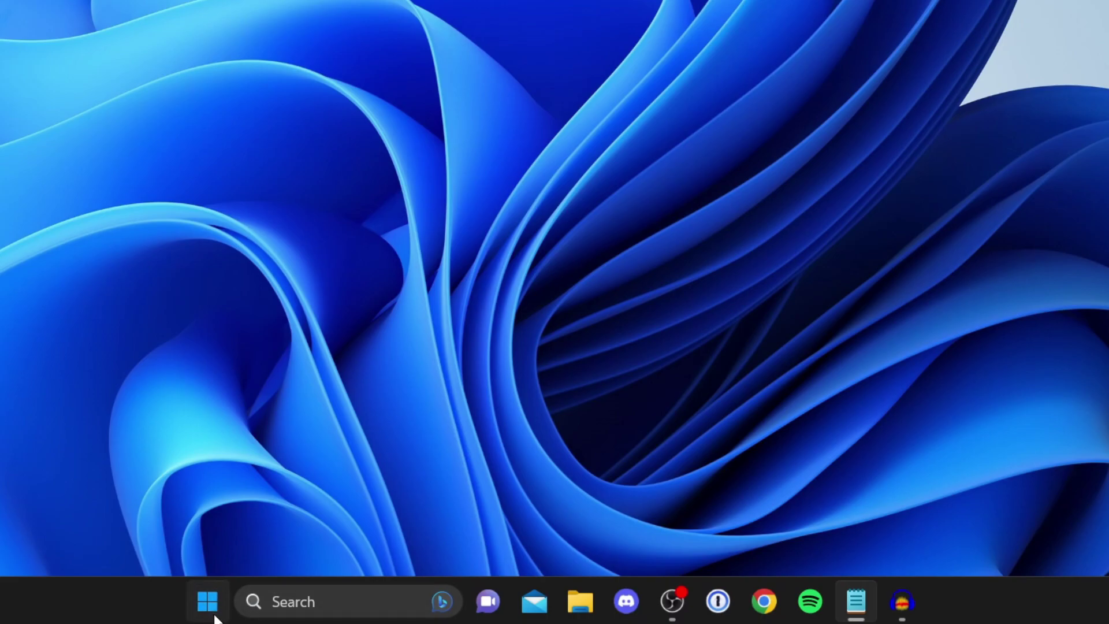
- Show the Start menu's power options including Restart, then dismiss them and close Start
left_click(208, 602)
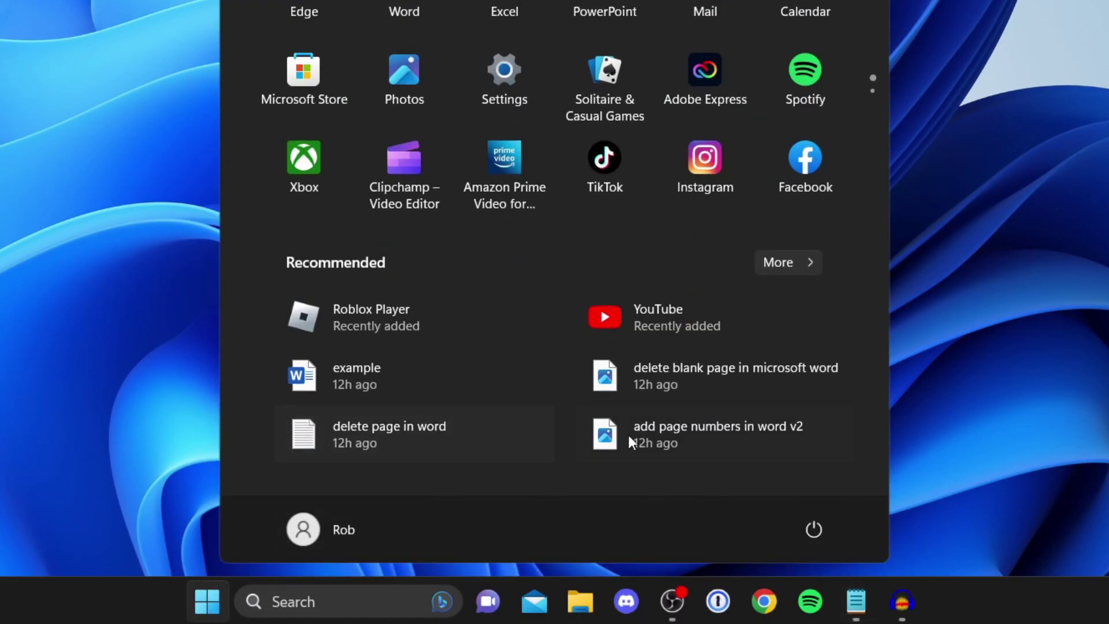
left_click(812, 528)
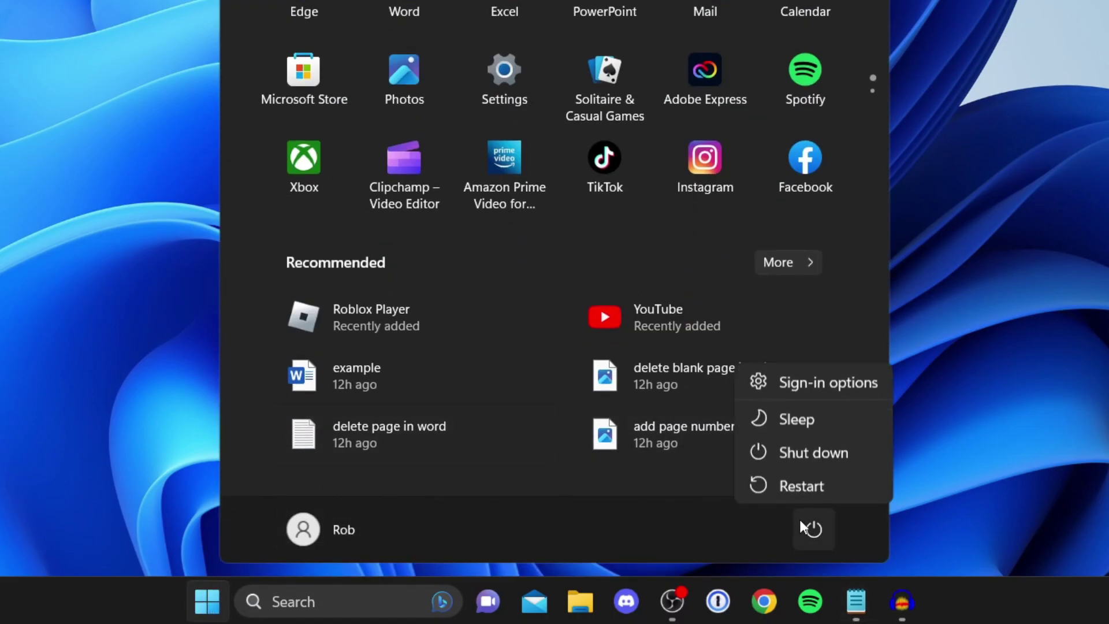
left_click(694, 530)
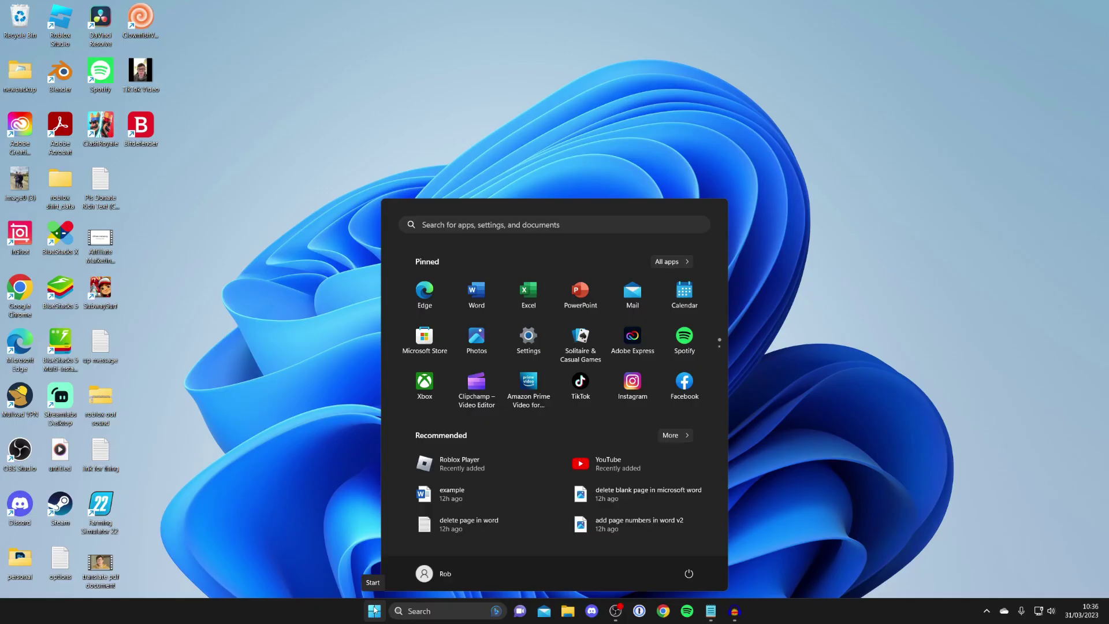
left_click(374, 611)
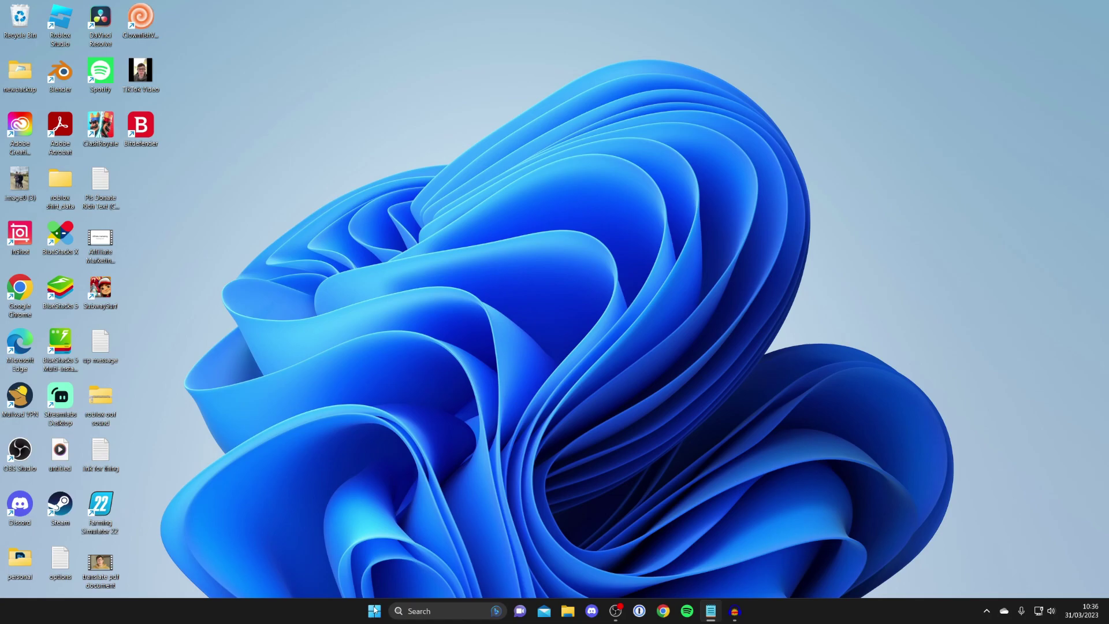